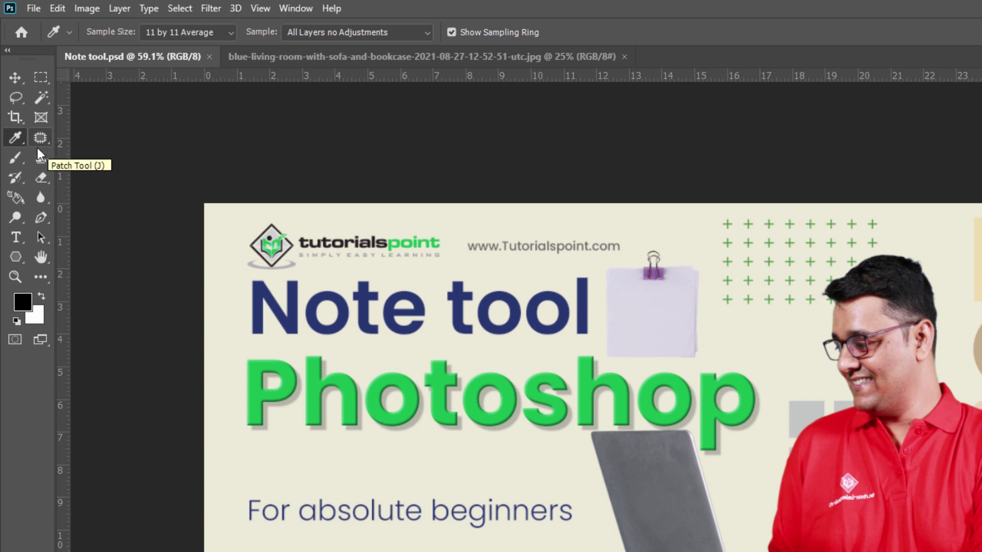
# Step: Activate the Note tool from the Eyedropper tool group, with yellow as the note colour
pyautogui.rightClick(15, 138)
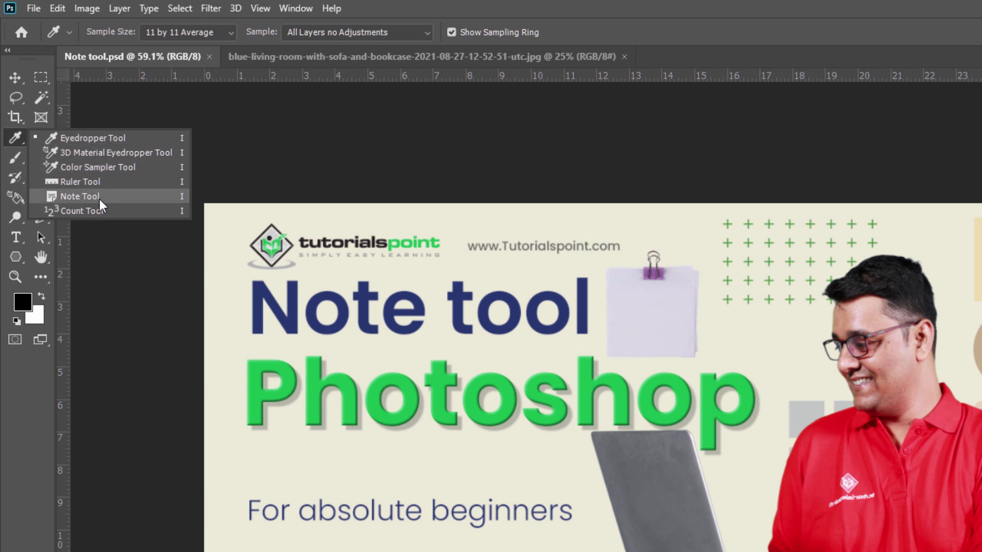
pyautogui.click(60, 137)
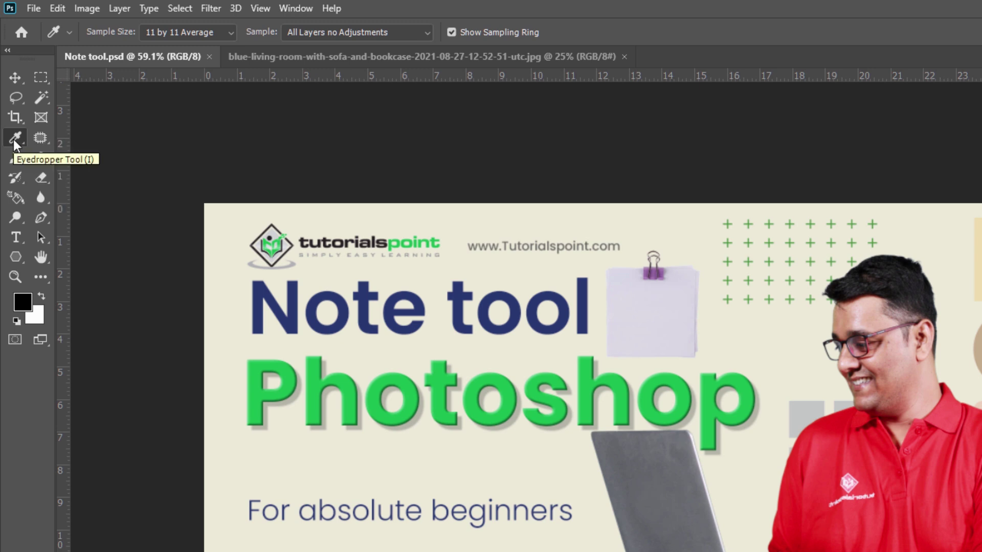
pyautogui.hotkey('shift', 'i')
pyautogui.hotkey('shift', 'i')
pyautogui.hotkey('shift', 'i')
pyautogui.hotkey('shift', 'i')
pyautogui.hotkey('shift', 'i')
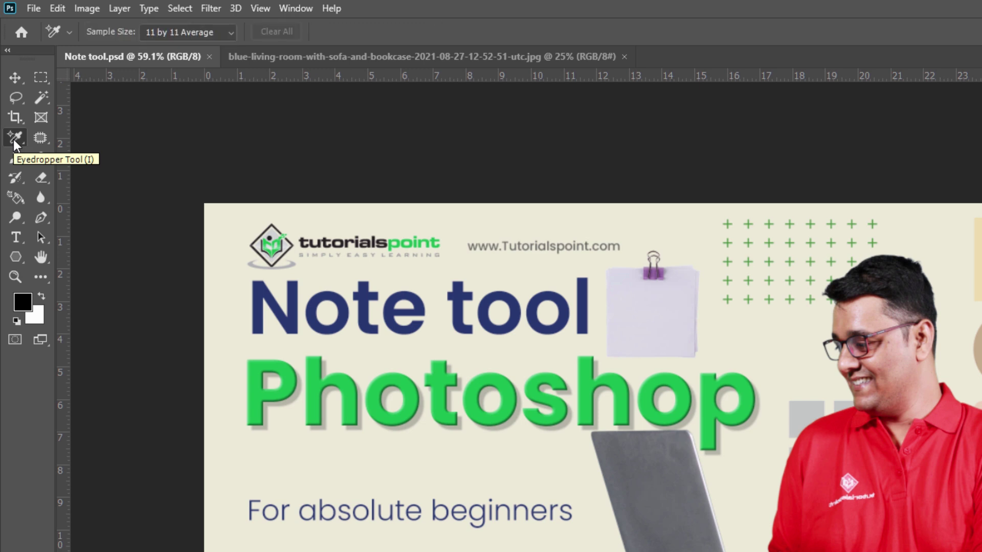
pyautogui.hotkey('shift', 'i')
pyautogui.hotkey('shift', 'i')
pyautogui.hotkey('shift', 'i')
pyautogui.hotkey('shift', 'i')
pyautogui.hotkey('shift', 'i')
pyautogui.hotkey('shift', 'i')
pyautogui.hotkey('shift', 'i')
pyautogui.hotkey('shift', 'i')
pyautogui.hotkey('shift', 'i')
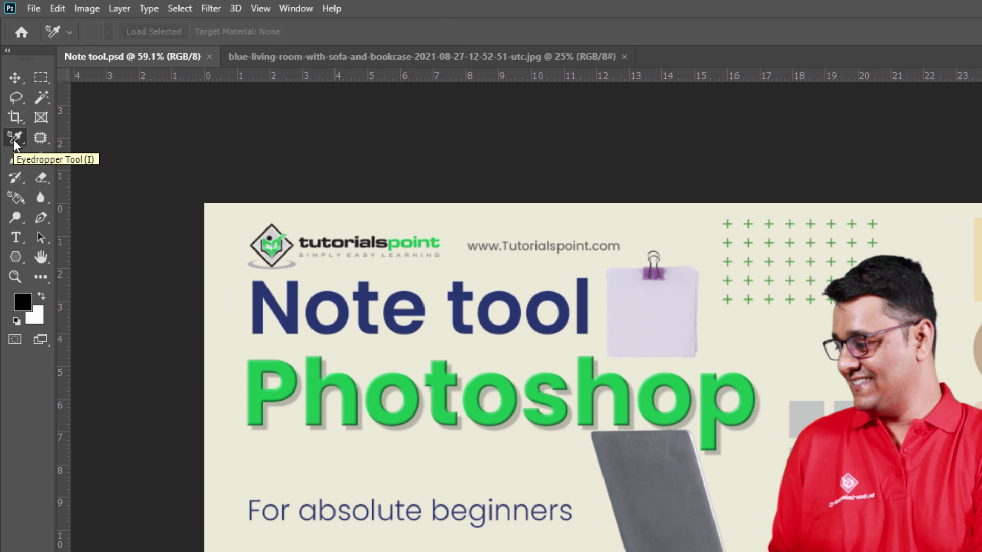
pyautogui.hotkey('shift', 'i')
pyautogui.hotkey('shift', 'i')
pyautogui.hotkey('shift', 'i')
pyautogui.hotkey('shift', 'i')
pyautogui.hotkey('shift', 'i')
pyautogui.hotkey('shift', 'i')
pyautogui.hotkey('shift', 'i')
pyautogui.click(15, 138)
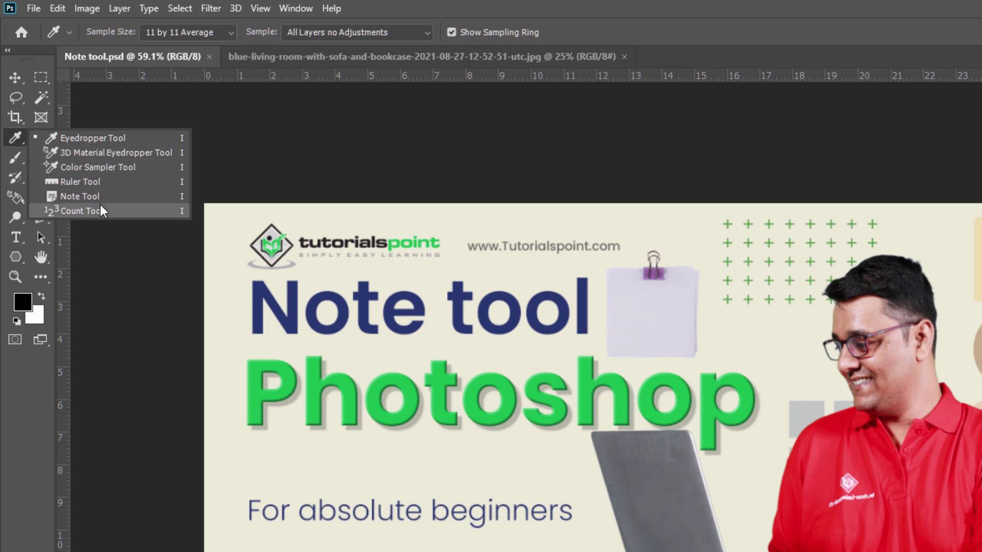
pyautogui.click(100, 197)
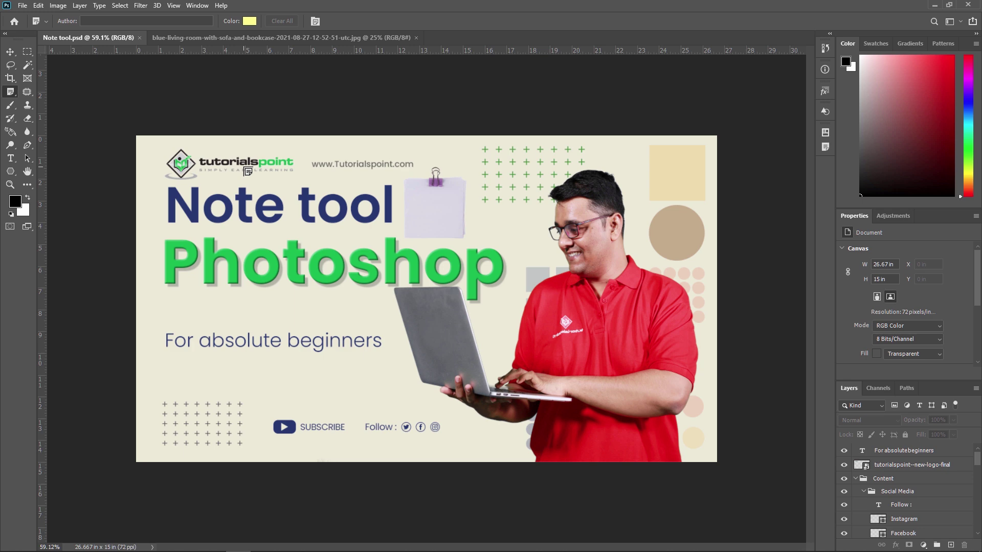
# Step: Bring the blue living-room JPG to the front and unlock its Background as Layer 0
pyautogui.click(234, 38)
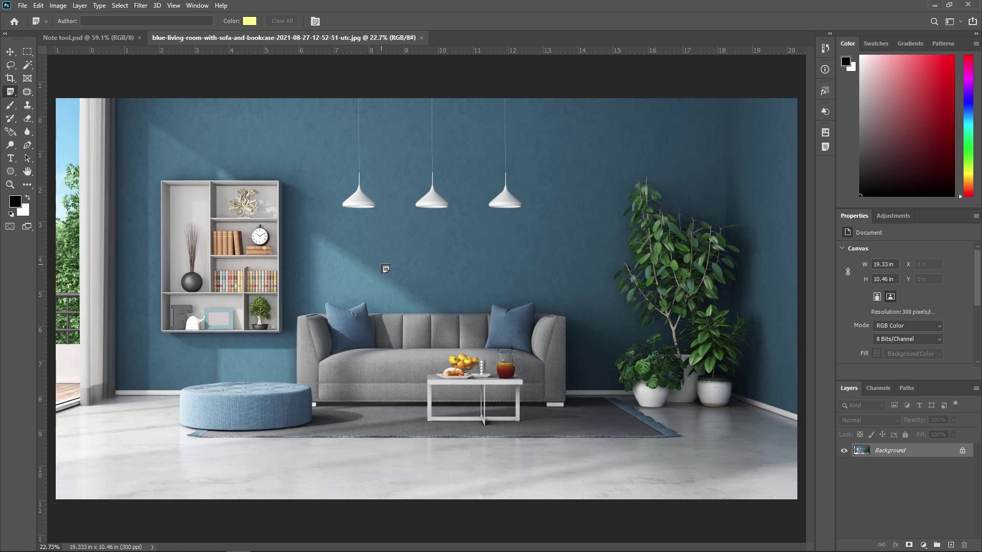
pyautogui.click(962, 451)
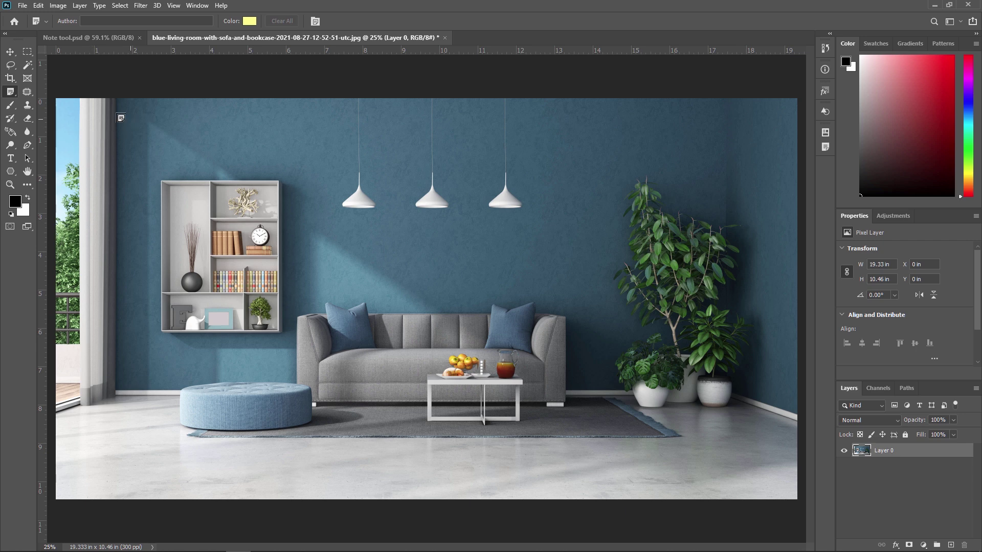
# Step: Place count marker 1 on the tall plant with label size 20 and marker size 5
pyautogui.rightClick(15, 95)
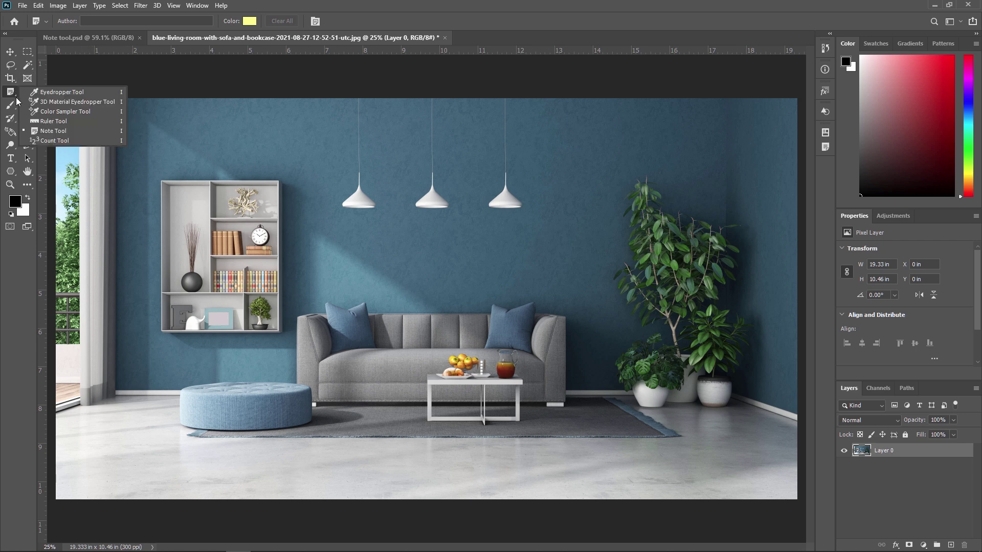
pyautogui.click(45, 137)
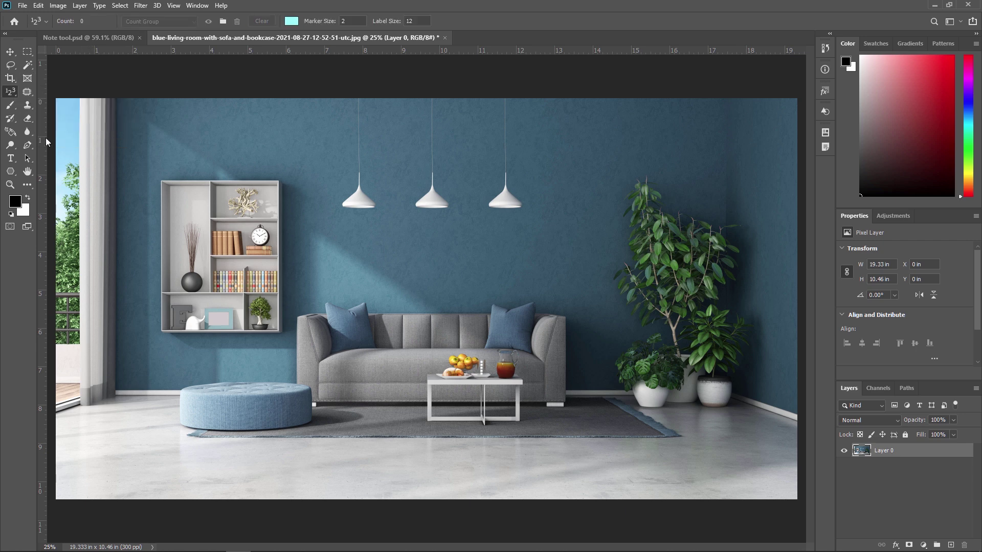
pyautogui.click(684, 275)
pyautogui.click(417, 21)
pyautogui.write('20')
pyautogui.click(345, 21)
pyautogui.write('5')
pyautogui.press('Return')
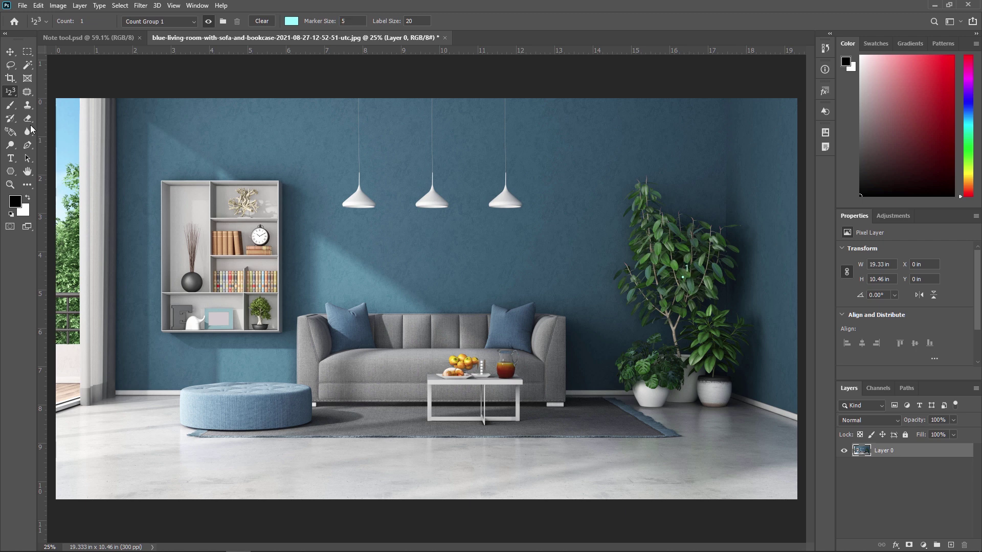
pyautogui.rightClick(11, 91)
pyautogui.click(54, 130)
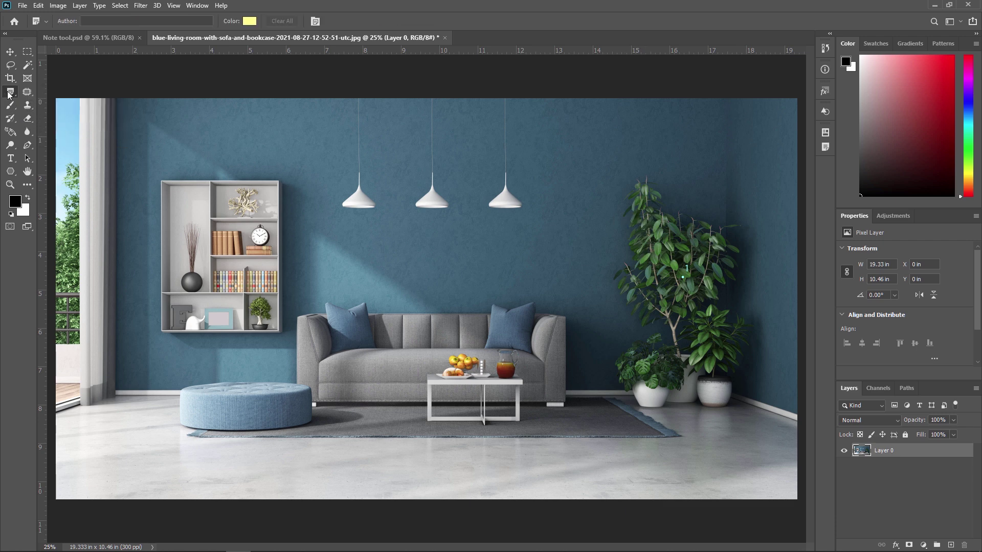
# Step: Pin a sticky note on the tall plant reading 'move this plant at window side.'
pyautogui.rightClick(11, 92)
pyautogui.click(53, 131)
pyautogui.click(695, 270)
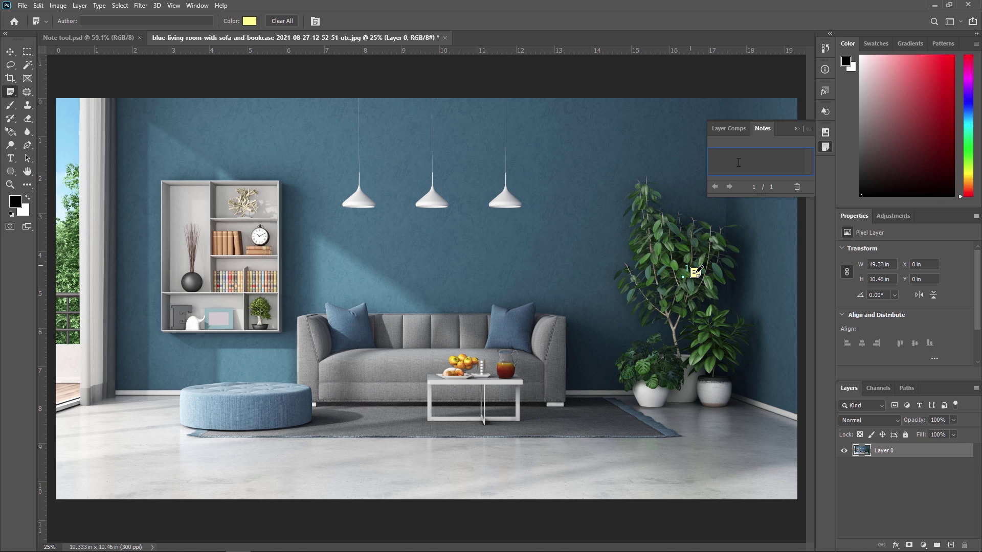
pyautogui.write('the')
pyautogui.write('s plant at ')
pyautogui.write('window side.')
pyautogui.click(11, 53)
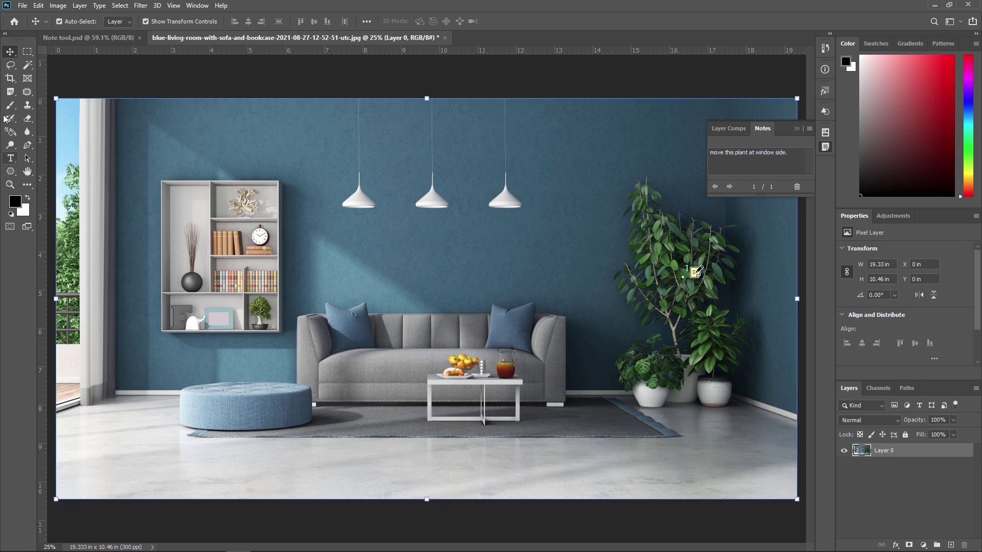
pyautogui.click(10, 92)
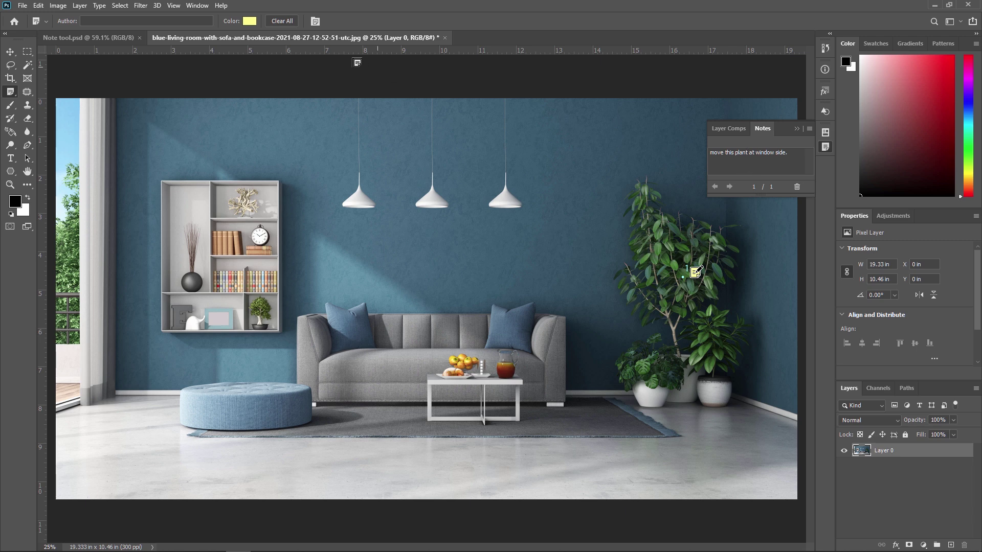
# Step: Toggle the Notes panel on and off several times, leaving it closed
pyautogui.click(315, 21)
pyautogui.click(315, 21)
pyautogui.click(316, 21)
pyautogui.click(316, 21)
pyautogui.click(316, 22)
pyautogui.click(316, 21)
pyautogui.click(316, 21)
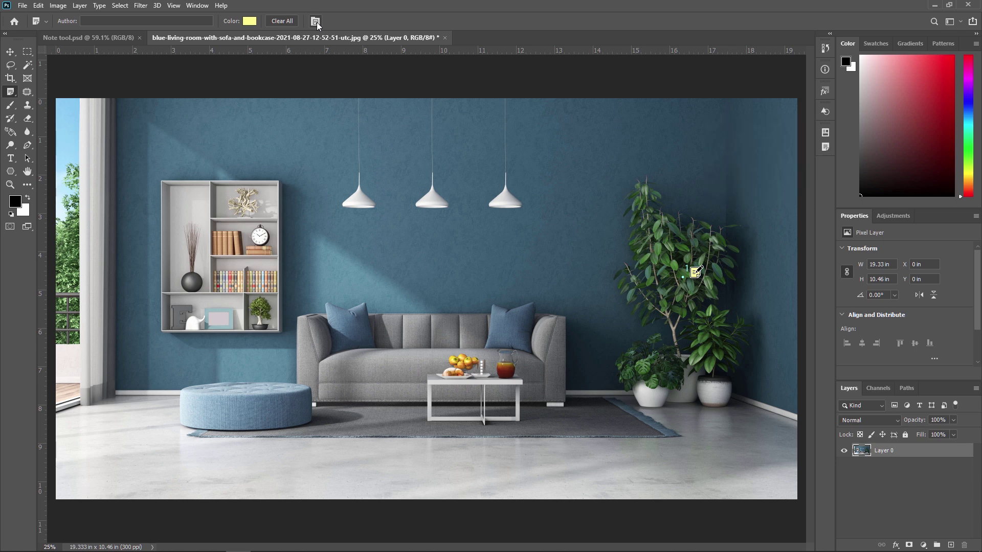
# Step: Set the note colour to red and enter the author's name in the Author field
pyautogui.click(249, 21)
pyautogui.moveTo(826, 333); pyautogui.dragTo(870, 267)
pyautogui.click(918, 275)
pyautogui.write('Rushi')
pyautogui.rightClick(10, 92)
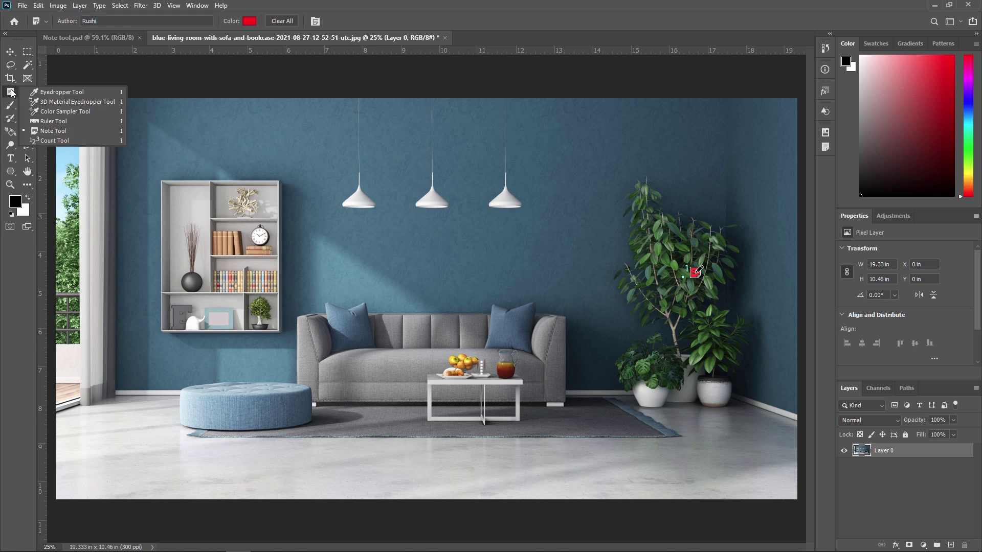
# Step: Place count marker 2 on the wall clock, repositioning it once
pyautogui.click(51, 140)
pyautogui.click(260, 237)
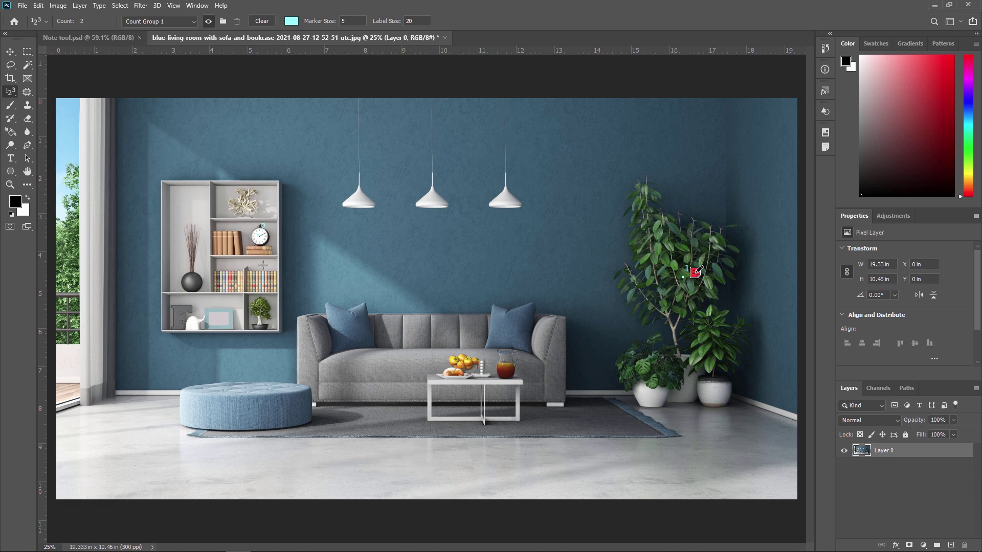
pyautogui.keyDown('alt'); pyautogui.click(264, 225); pyautogui.keyUp('alt')
pyautogui.click(271, 227)
# Step: Pin a note on the clock reading 'I don't want this watch here.'
pyautogui.rightClick(11, 92)
pyautogui.click(51, 135)
pyautogui.click(261, 238)
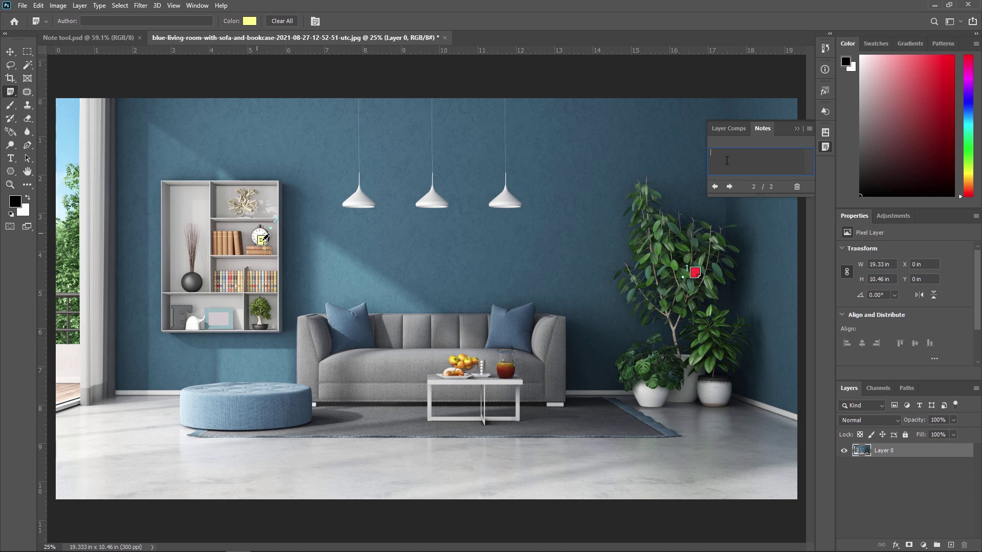
pyautogui.write("I dont't want this watch here.")
pyautogui.click(315, 21)
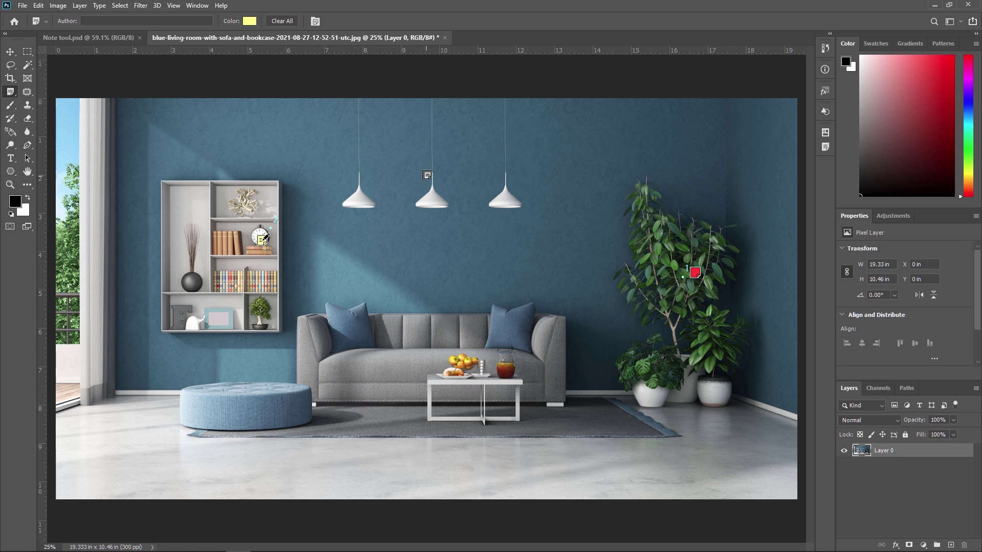
# Step: Pin a note beside count marker 3 below the lamps reading 'I want good painting art over here'
pyautogui.rightClick(11, 91)
pyautogui.click(51, 145)
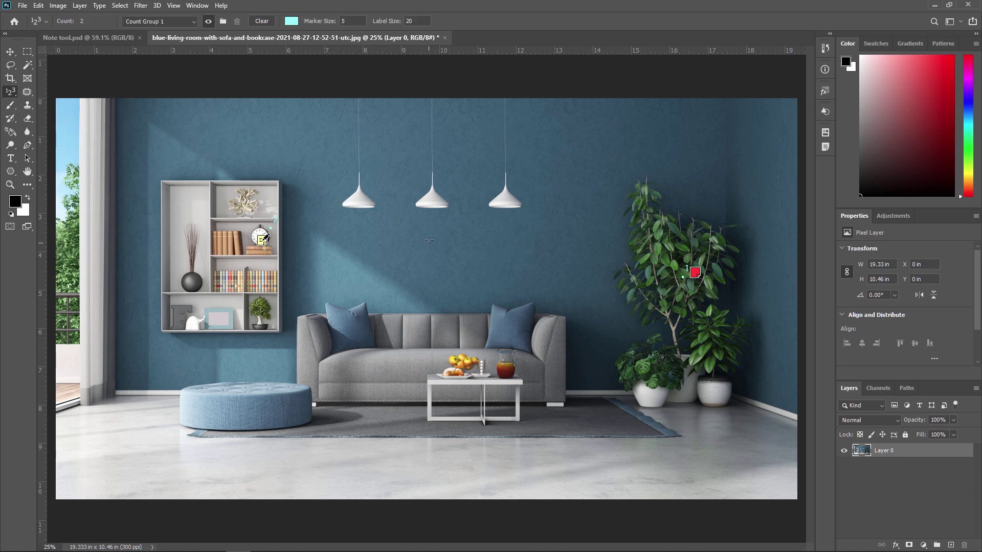
pyautogui.rightClick(11, 91)
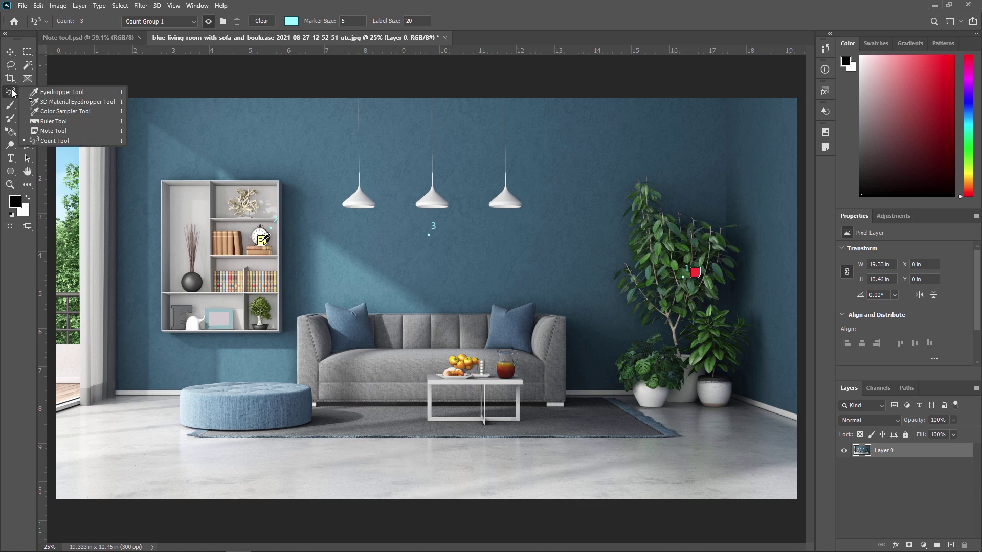
pyautogui.click(54, 131)
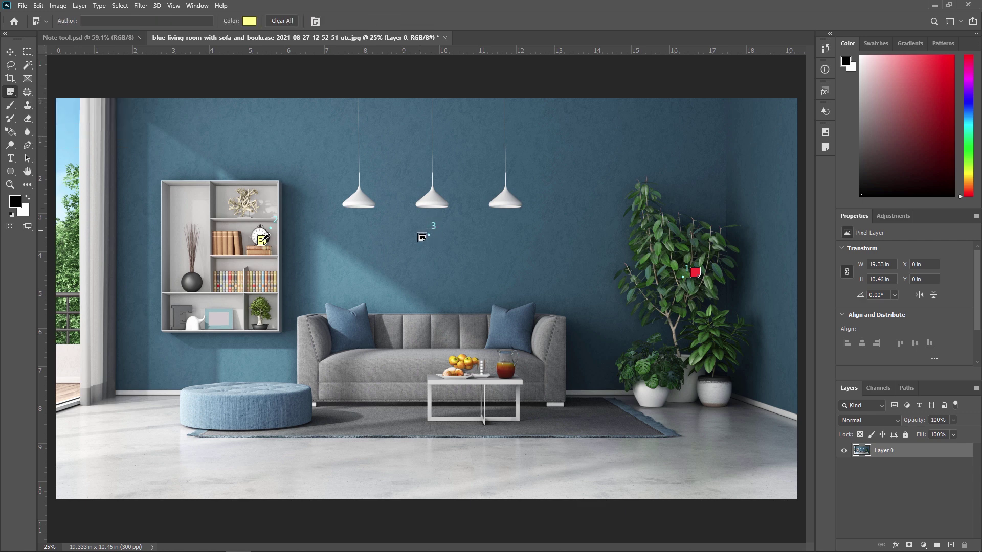
pyautogui.click(434, 240)
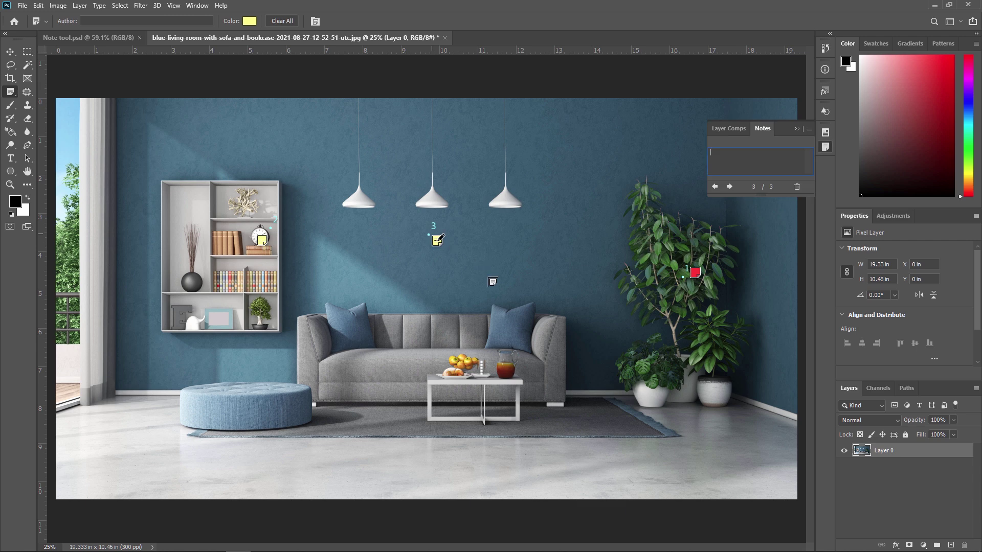
pyautogui.write('I want ')
pyautogui.write('good ')
pyautogui.write('paint')
pyautogui.write('ting ')
pyautogui.write('over here')
pyautogui.write('art')
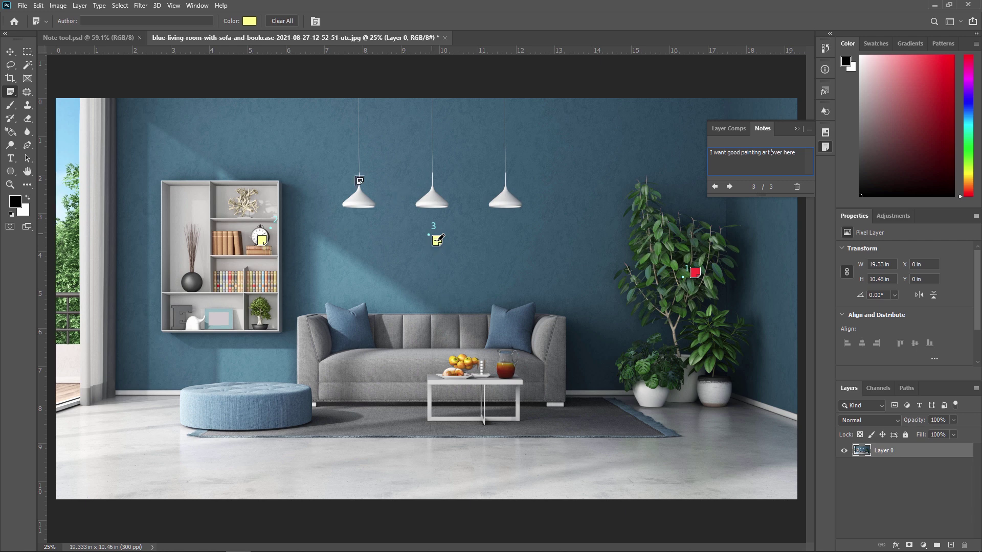
pyautogui.click(288, 23)
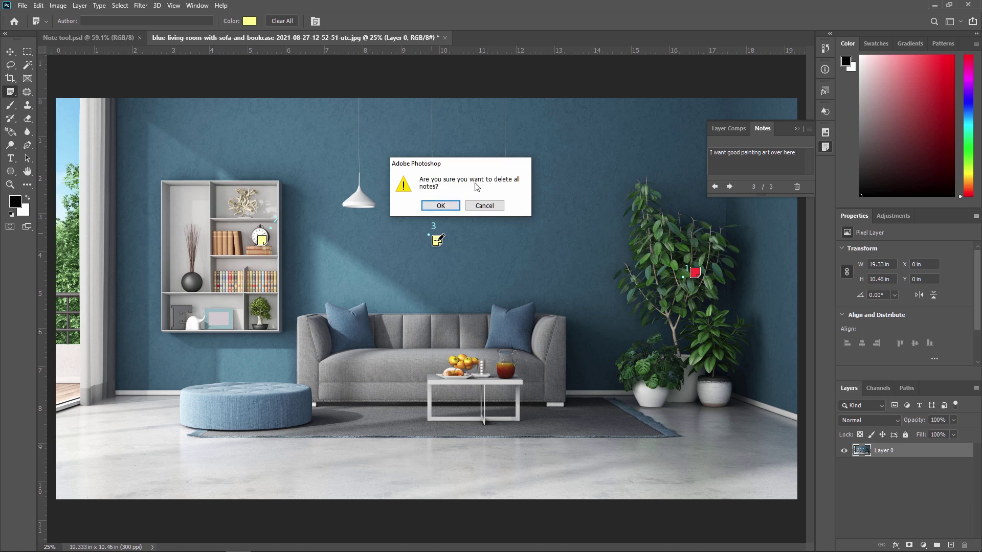
pyautogui.click(441, 206)
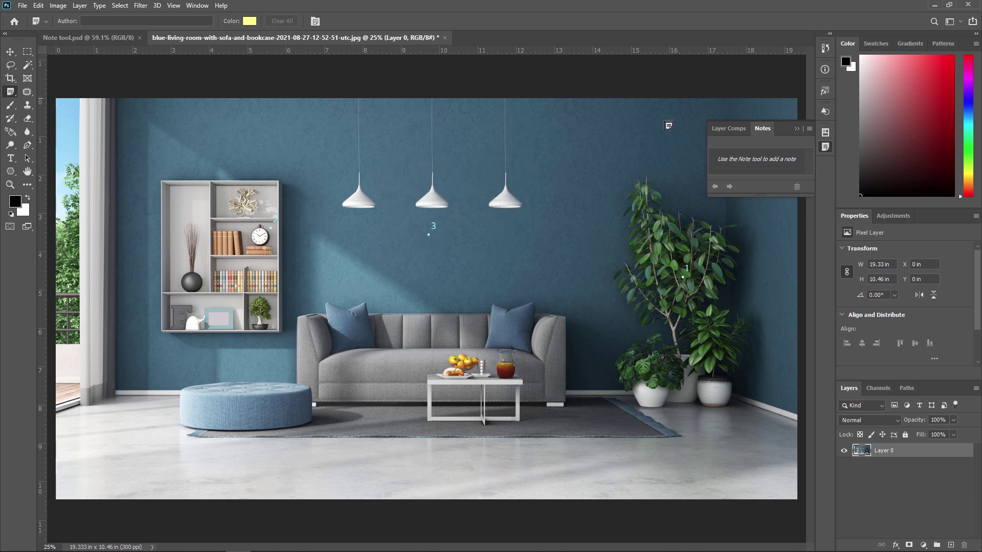
pyautogui.hotkey('ctrl', 'z')
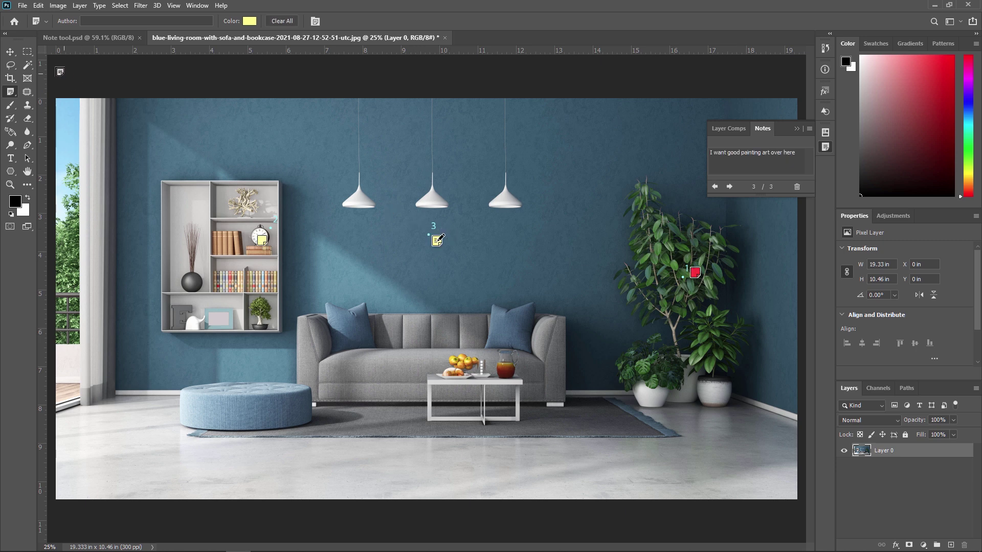
pyautogui.rightClick(441, 243)
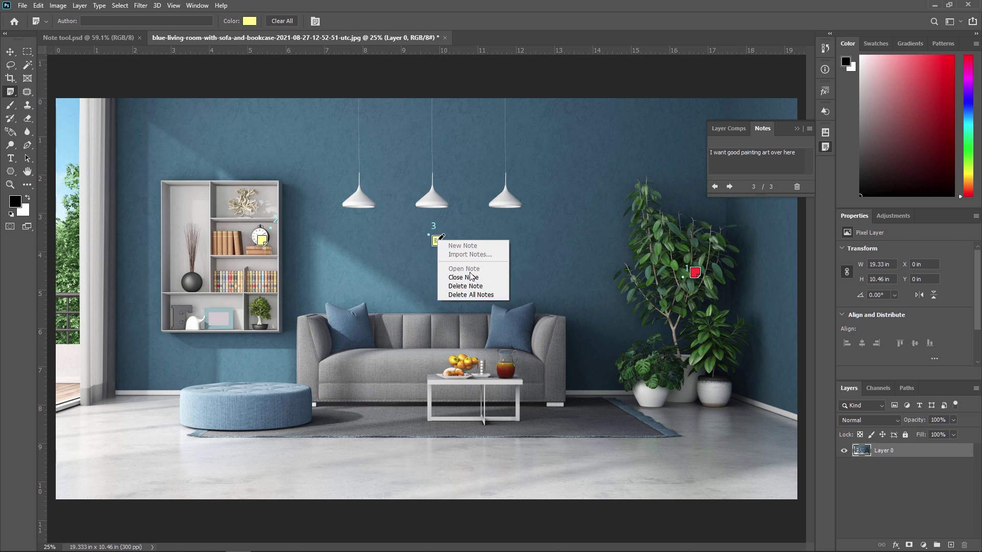
pyautogui.click(465, 286)
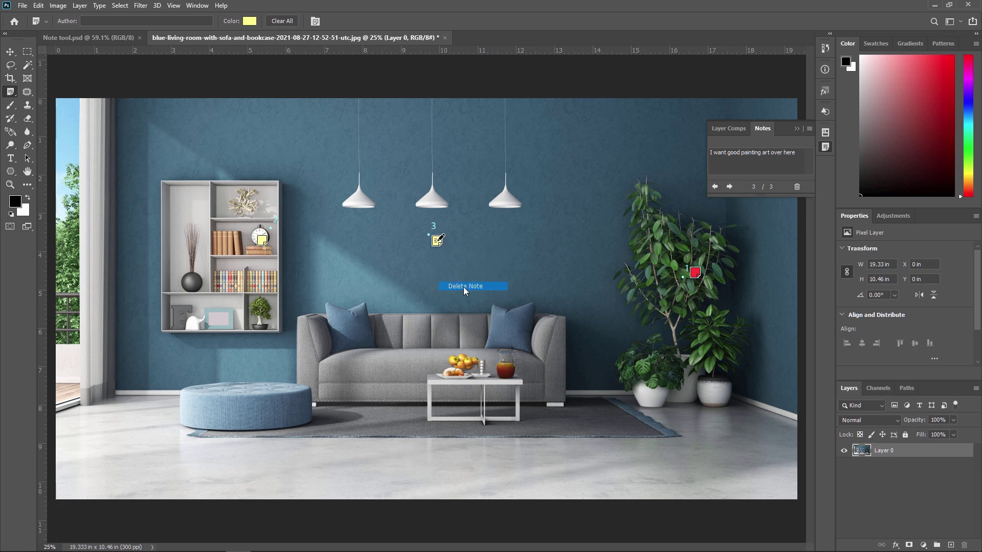
pyautogui.click(439, 207)
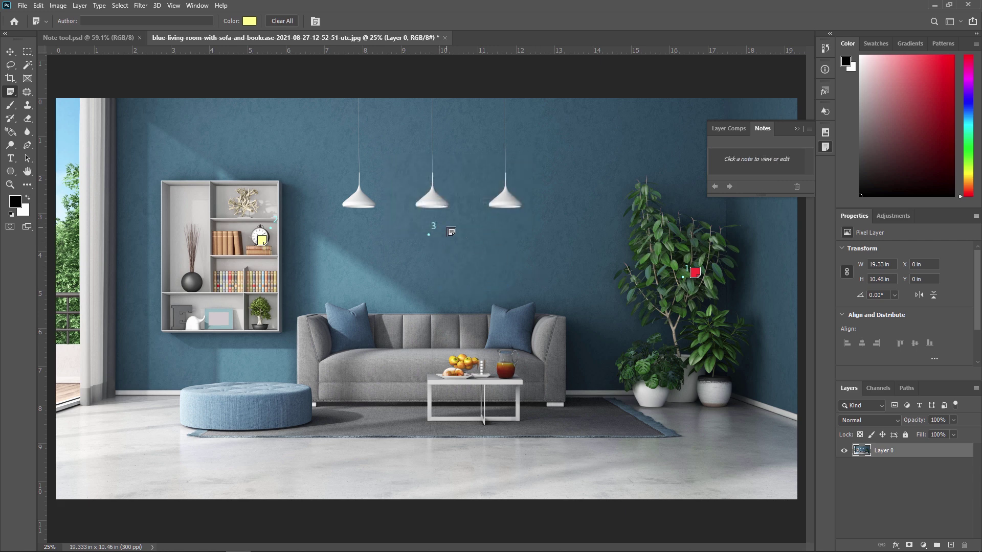
pyautogui.hotkey('ctrl', 'z')
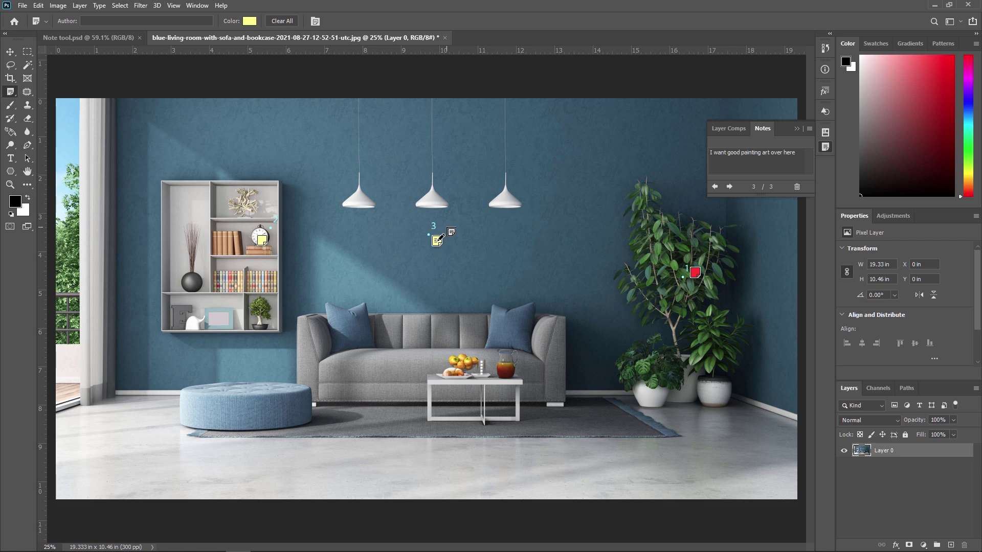